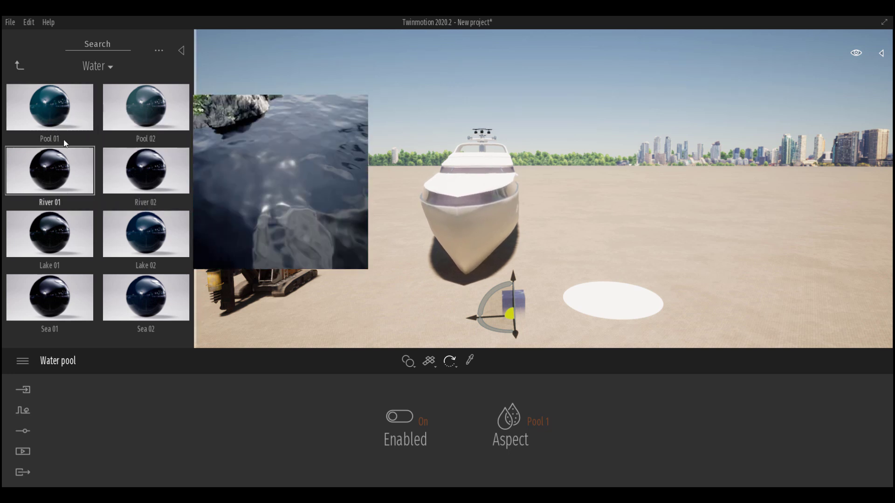
- Apply the Pool 01 water material to the white disc beside the blue cube and raise the disc slightly above the paving
{"action": "left_click_drag", "start_coordinate": [64, 122], "coordinate": [624, 310]}
{"action": "left_click", "coordinate": [623, 312]}
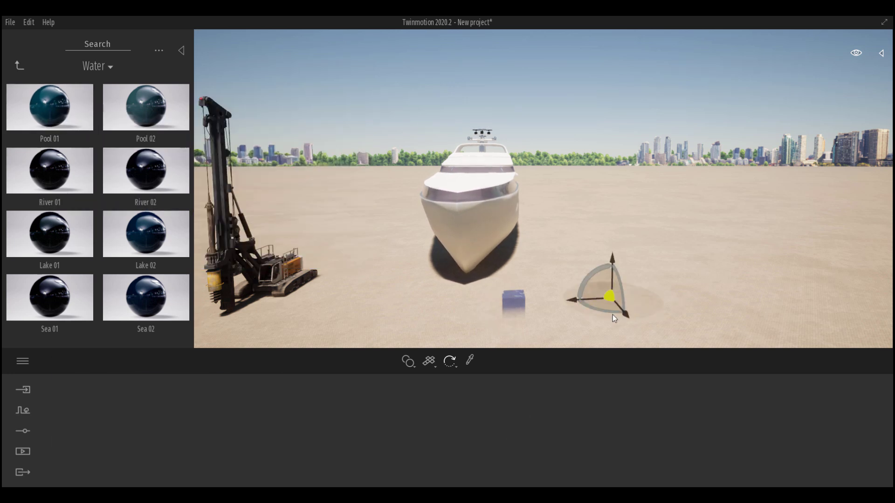
{"action": "key", "text": "f"}
{"action": "middle_click_drag", "start_coordinate": [569, 239], "coordinate": [550, 212], "text": "shift"}
{"action": "scroll", "coordinate": [575, 186], "scroll_direction": "up", "scroll_amount": 3}
{"action": "right_click_drag", "start_coordinate": [551, 213], "coordinate": [555, 177]}
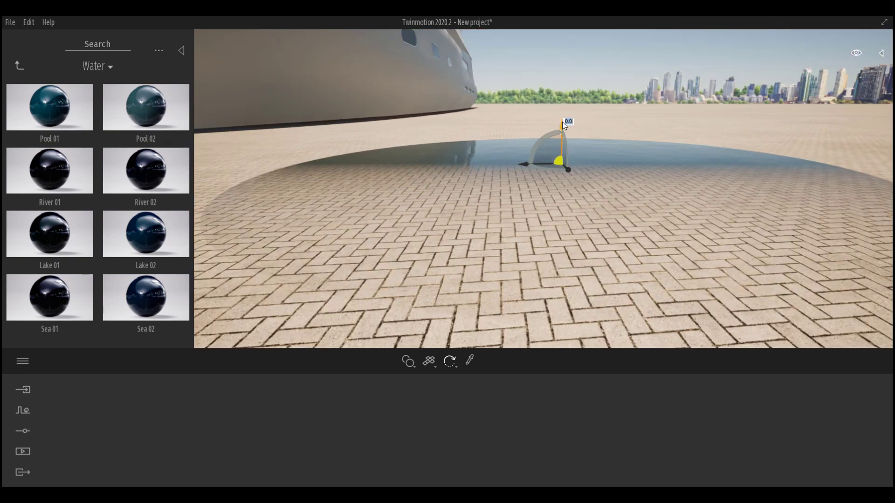
{"action": "left_click_drag", "start_coordinate": [562, 122], "coordinate": [567, 85]}
{"action": "middle_click_drag", "start_coordinate": [567, 85], "coordinate": [589, 166], "text": "shift"}
{"action": "scroll", "coordinate": [589, 166], "scroll_direction": "down", "scroll_amount": 3}
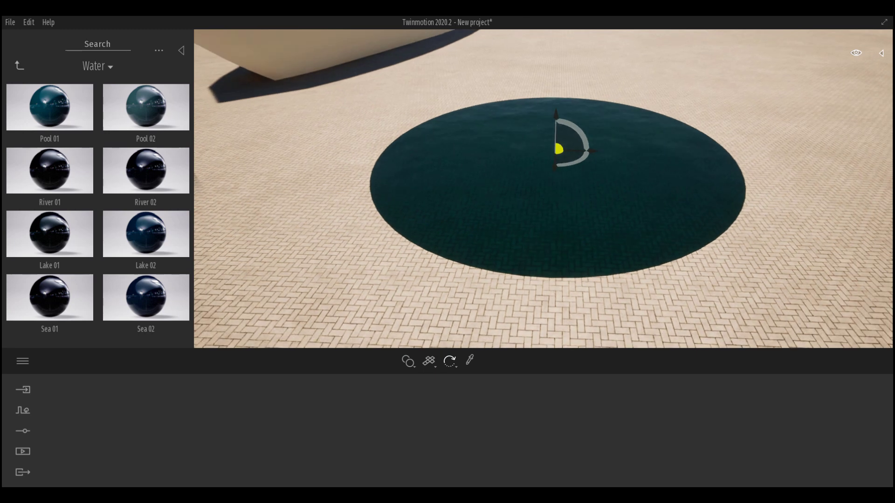
- Pick the disc's Pool 01 material, adjust its water depth and set Waves to 100%
{"action": "left_click", "coordinate": [470, 361]}
{"action": "left_click", "coordinate": [521, 252]}
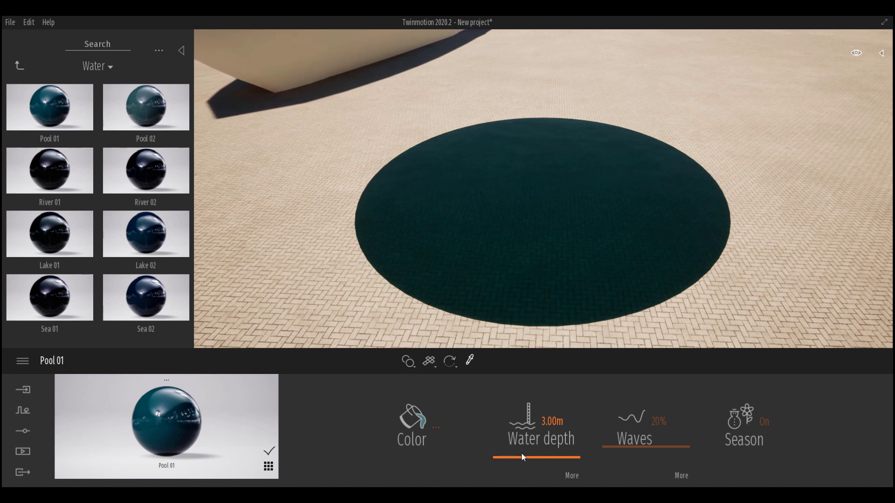
{"action": "left_click_drag", "start_coordinate": [527, 455], "coordinate": [539, 449]}
{"action": "left_click_drag", "start_coordinate": [609, 436], "coordinate": [636, 382]}
- In Pool 01's detailed wave settings, set flow speed to 59%, flow direction to 166° and waves size to 49%, with wind gusts on
{"action": "left_click", "coordinate": [683, 476]}
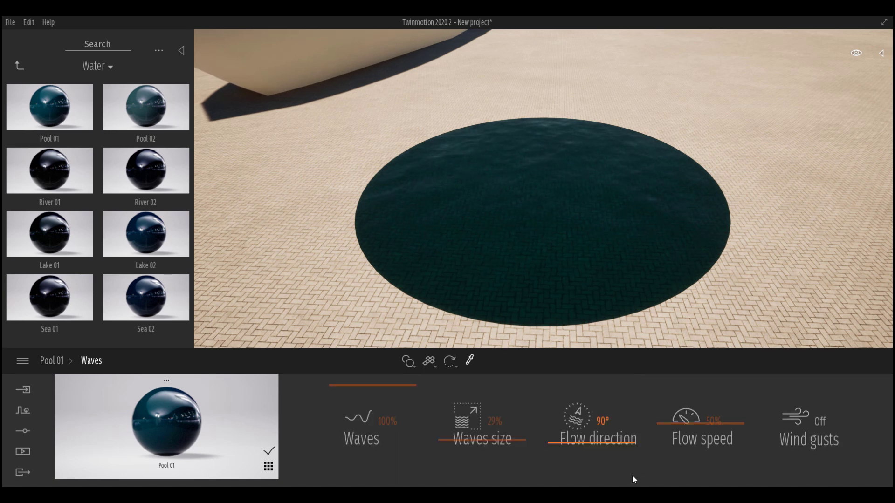
{"action": "mouse_move", "coordinate": [690, 423]}
{"action": "left_mouse_down"}
{"action": "mouse_move", "coordinate": [690, 404]}
{"action": "mouse_move", "coordinate": [689, 416]}
{"action": "left_mouse_up"}
{"action": "left_click_drag", "start_coordinate": [616, 450], "coordinate": [615, 426]}
{"action": "left_click_drag", "start_coordinate": [497, 442], "coordinate": [515, 438]}
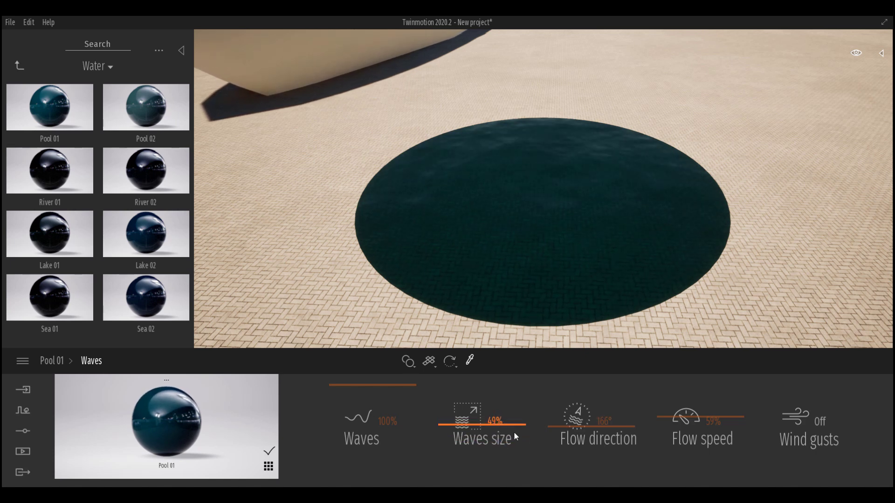
{"action": "left_click", "coordinate": [823, 423]}
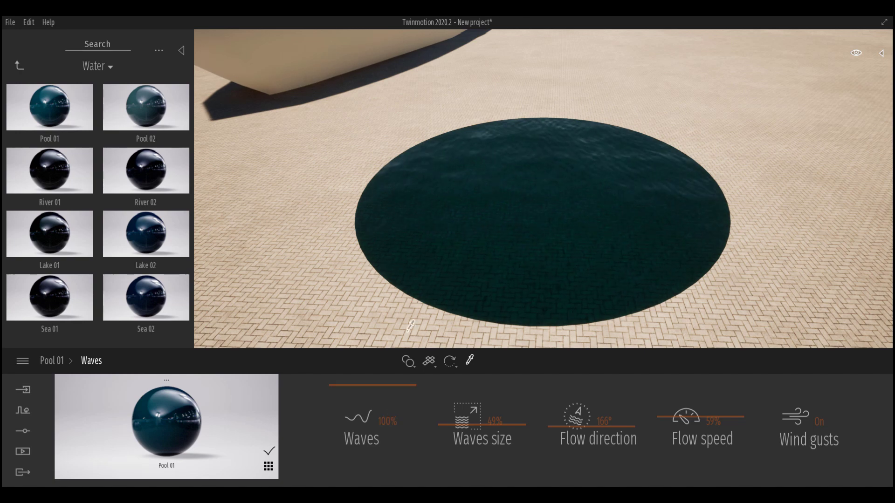
- Replace the disc's material with River 02 and set its water color to pink B081A2
{"action": "left_click", "coordinate": [559, 257]}
{"action": "left_click_drag", "start_coordinate": [146, 170], "coordinate": [493, 201]}
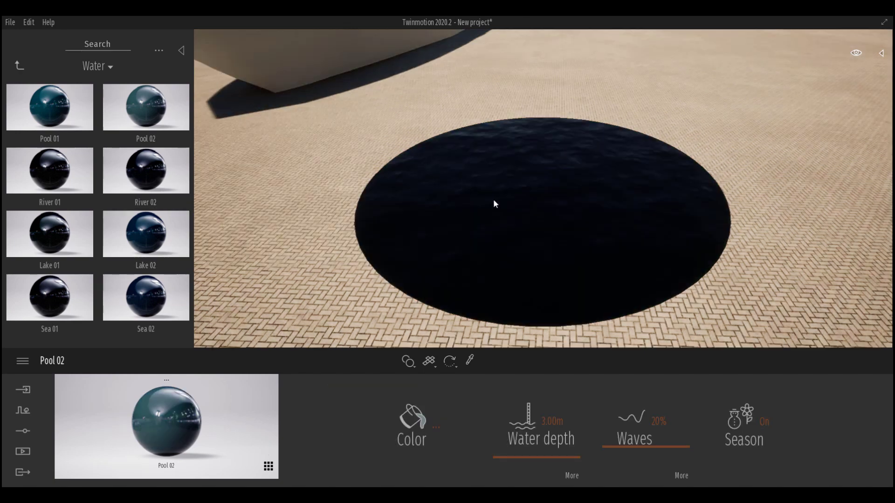
{"action": "left_click", "coordinate": [420, 423]}
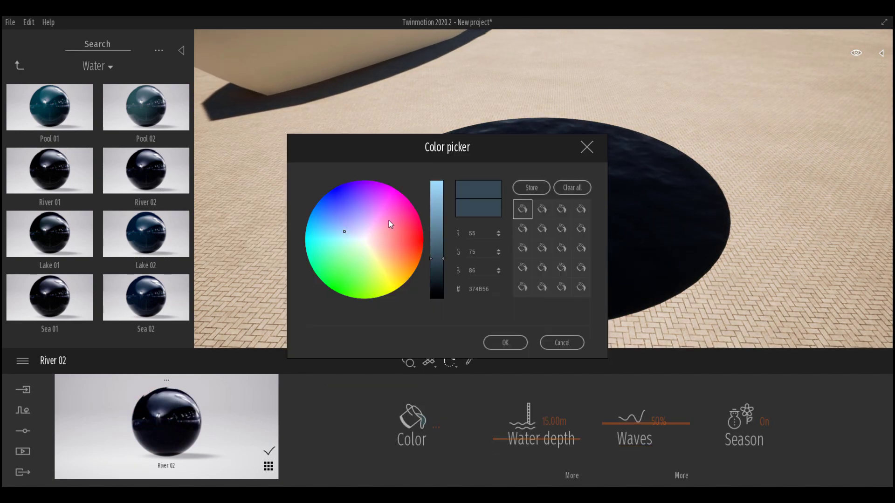
{"action": "left_click", "coordinate": [366, 243]}
{"action": "mouse_move", "coordinate": [442, 260]}
{"action": "left_mouse_down"}
{"action": "mouse_move", "coordinate": [445, 198]}
{"action": "mouse_move", "coordinate": [445, 217]}
{"action": "left_mouse_up"}
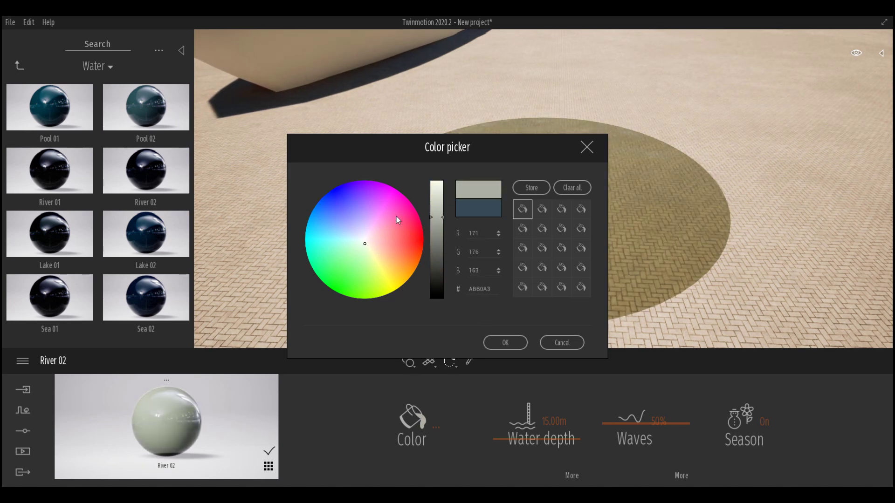
{"action": "mouse_move", "coordinate": [366, 244]}
{"action": "left_mouse_down"}
{"action": "mouse_move", "coordinate": [340, 253]}
{"action": "mouse_move", "coordinate": [355, 233]}
{"action": "mouse_move", "coordinate": [376, 229]}
{"action": "left_mouse_up"}
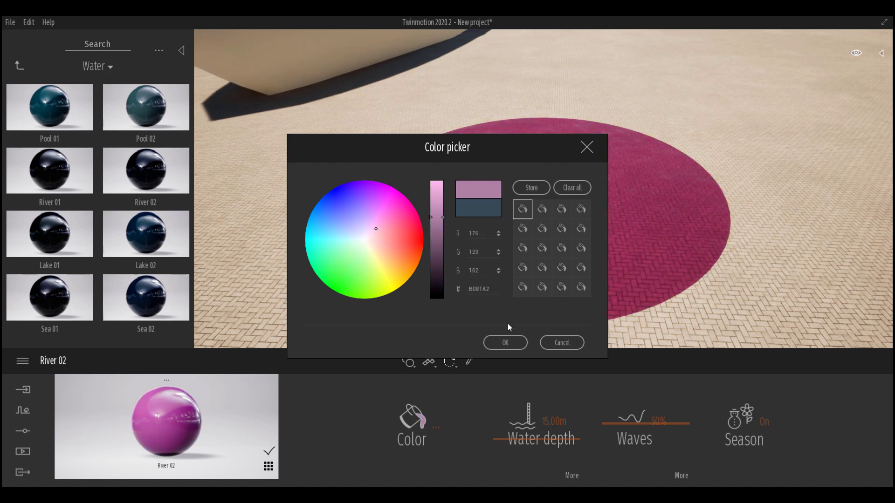
{"action": "left_click", "coordinate": [521, 346]}
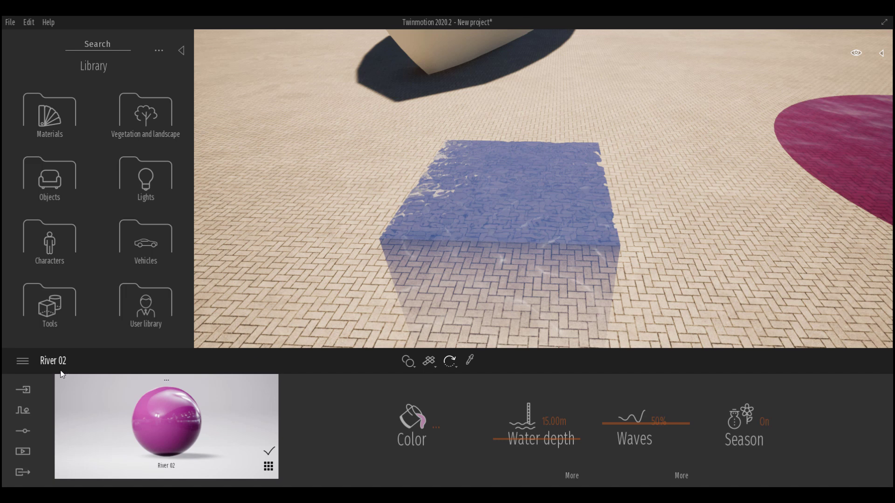
- Place a Flame of the Forest, a broad spreading tree and a Quince from the tree library on the ground near the yacht and drilling rig
{"action": "left_click", "coordinate": [23, 389]}
{"action": "key", "text": "s"}
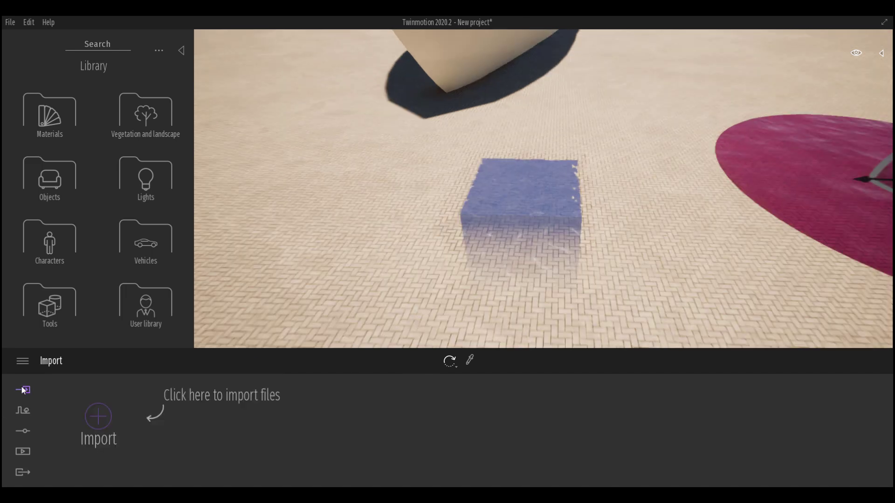
{"action": "key", "text": "a"}
{"action": "left_click", "coordinate": [159, 127]}
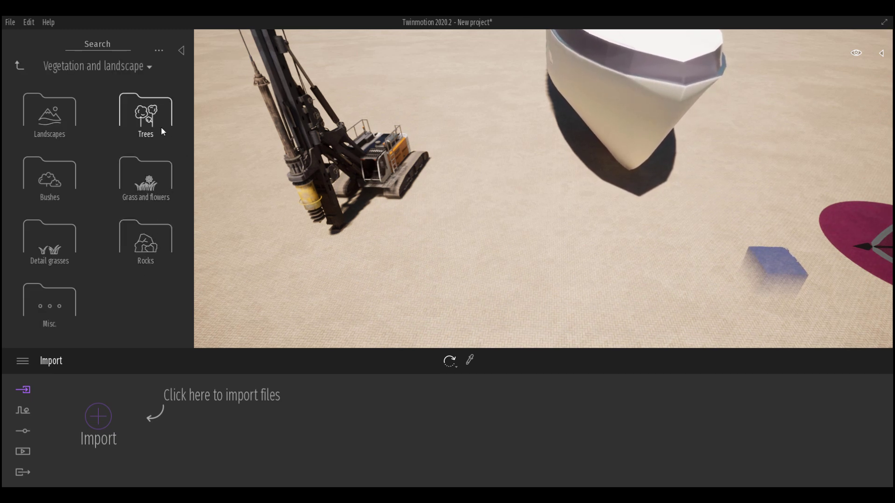
{"action": "left_click", "coordinate": [134, 118]}
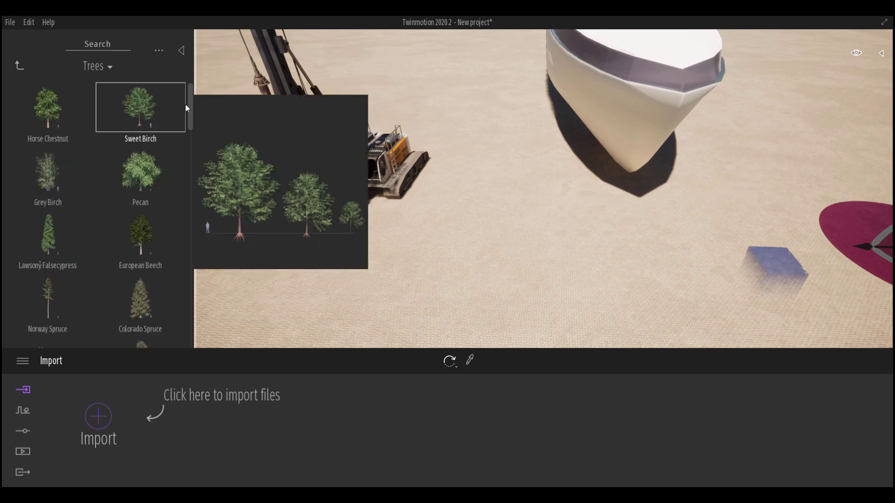
{"action": "left_click_drag", "start_coordinate": [186, 103], "coordinate": [195, 331]}
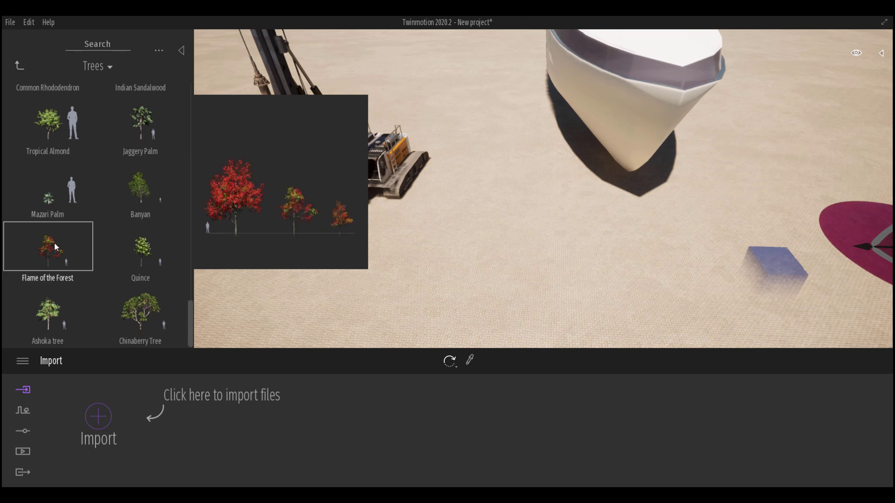
{"action": "left_click_drag", "start_coordinate": [488, 257], "coordinate": [494, 252]}
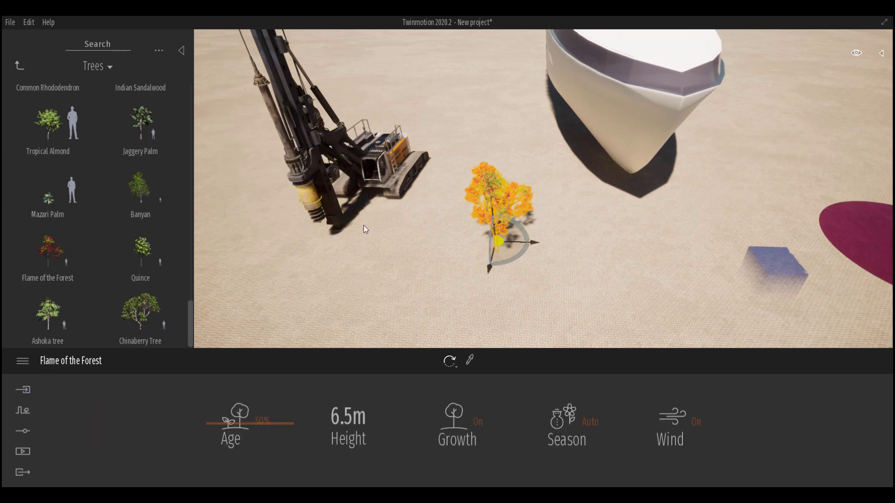
{"action": "left_click", "coordinate": [602, 243]}
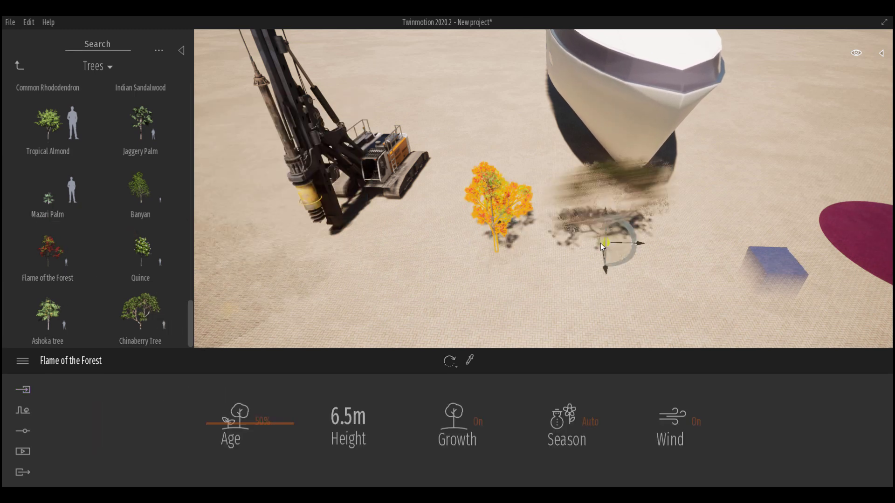
{"action": "left_click_drag", "start_coordinate": [182, 266], "coordinate": [437, 259]}
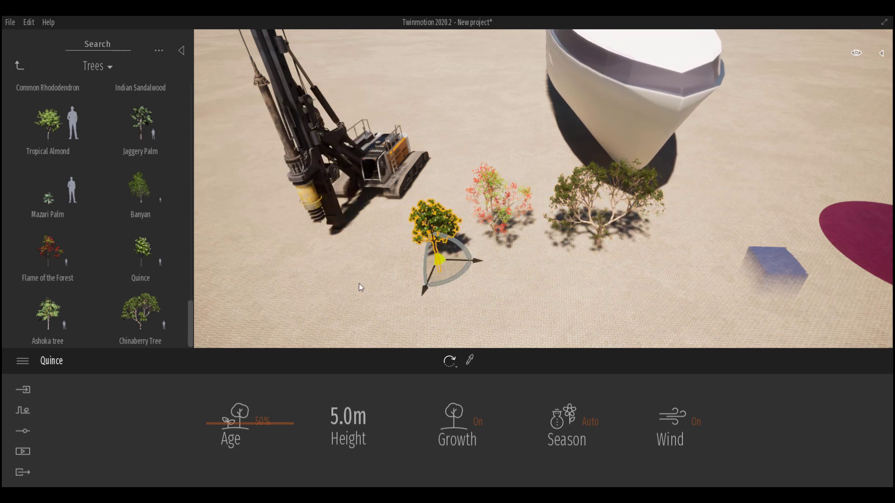
- Adjust the age of the Quince tree beside the drilling rig
{"action": "scroll", "coordinate": [504, 205], "scroll_direction": "up", "scroll_amount": 10}
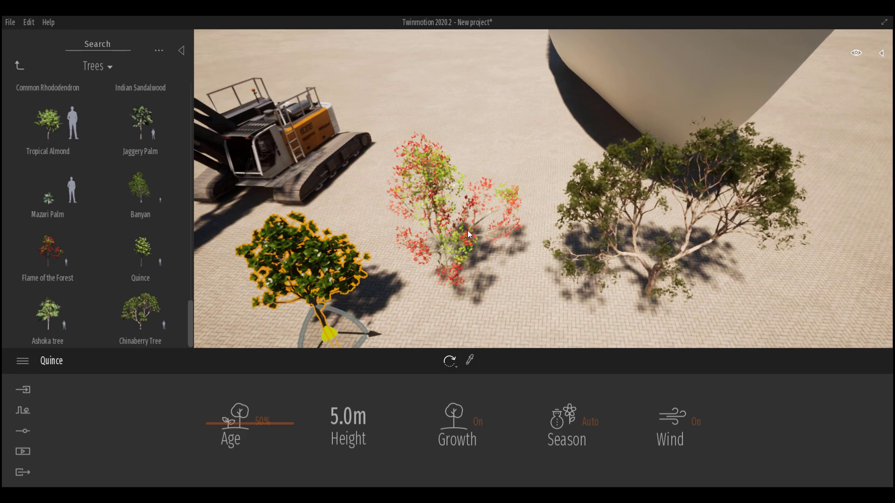
{"action": "scroll", "coordinate": [468, 249], "scroll_direction": "down", "scroll_amount": 3}
{"action": "middle_click_drag", "start_coordinate": [449, 245], "coordinate": [540, 140], "text": "shift"}
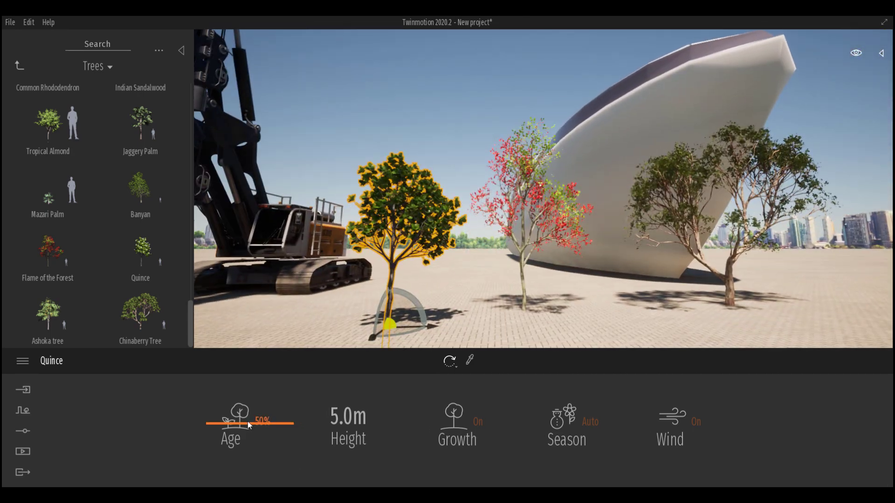
{"action": "mouse_move", "coordinate": [249, 424]}
{"action": "left_mouse_down"}
{"action": "mouse_move", "coordinate": [250, 454]}
{"action": "mouse_move", "coordinate": [248, 421]}
{"action": "mouse_move", "coordinate": [253, 453]}
{"action": "mouse_move", "coordinate": [267, 414]}
{"action": "mouse_move", "coordinate": [265, 427]}
{"action": "mouse_move", "coordinate": [252, 405]}
{"action": "mouse_move", "coordinate": [249, 431]}
{"action": "left_mouse_up"}
- Set the Flame of the Forest's age to 63% with growth switched off, and turn growth back on
{"action": "left_click", "coordinate": [548, 233]}
{"action": "left_click", "coordinate": [536, 224]}
{"action": "left_click", "coordinate": [481, 427]}
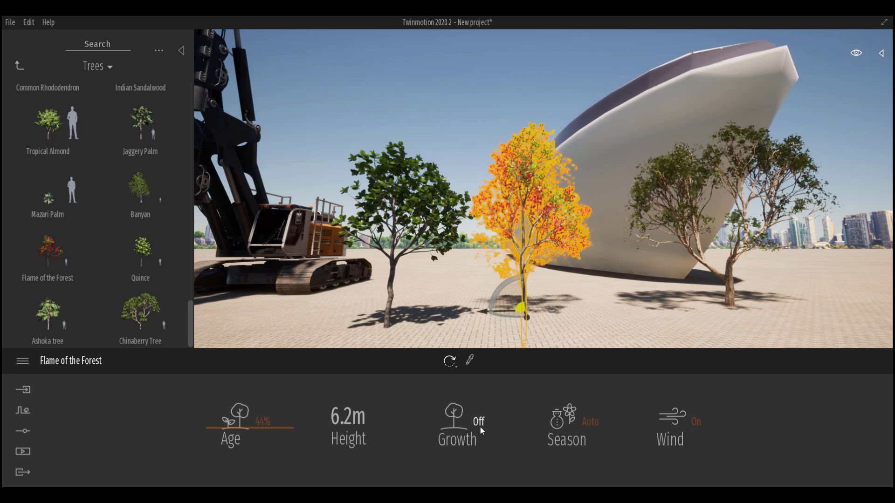
{"action": "left_click", "coordinate": [257, 425]}
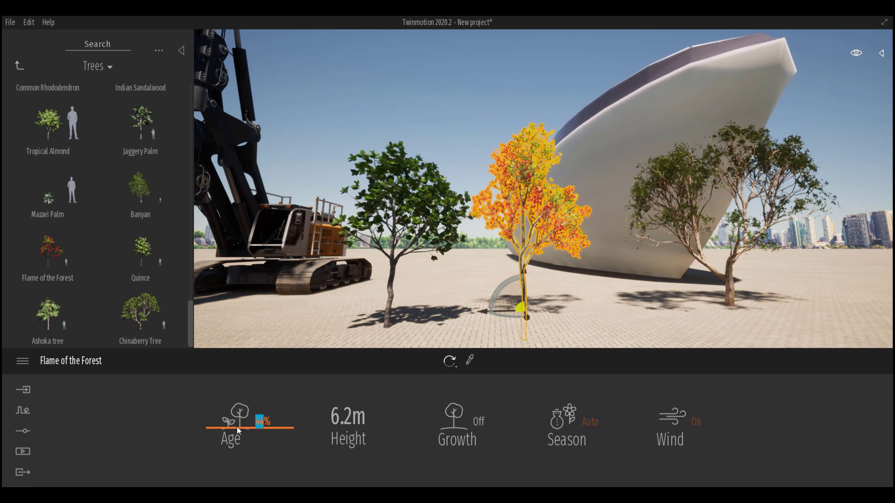
{"action": "left_click_drag", "start_coordinate": [237, 430], "coordinate": [261, 413]}
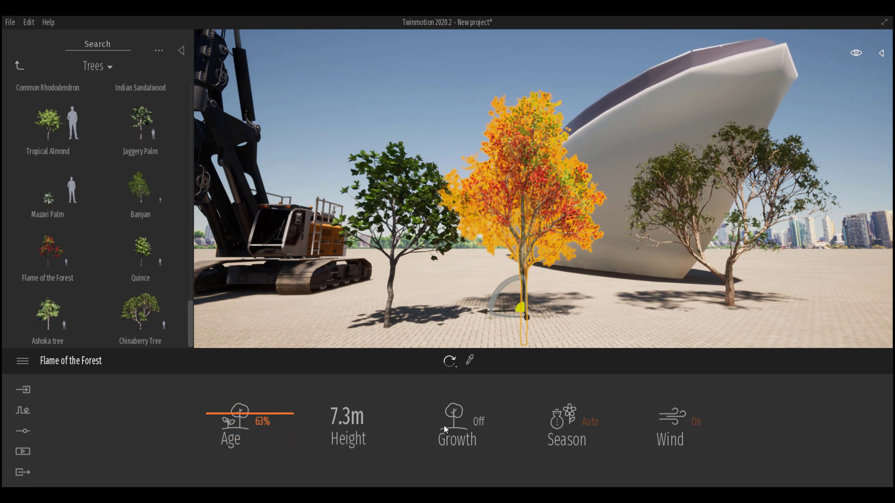
{"action": "left_click", "coordinate": [445, 429]}
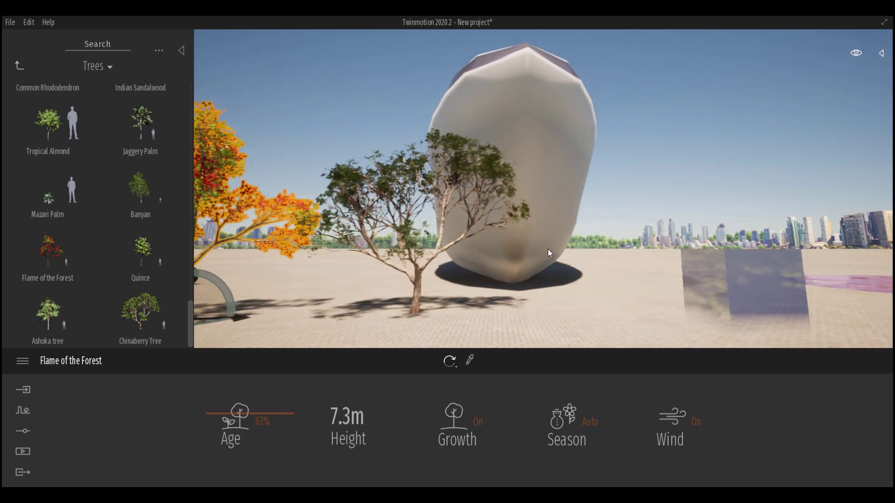
- Select the broad spreading tree in front of the yacht and adjust its age
{"action": "left_click", "coordinate": [406, 200]}
{"action": "left_click_drag", "start_coordinate": [226, 423], "coordinate": [307, 417]}
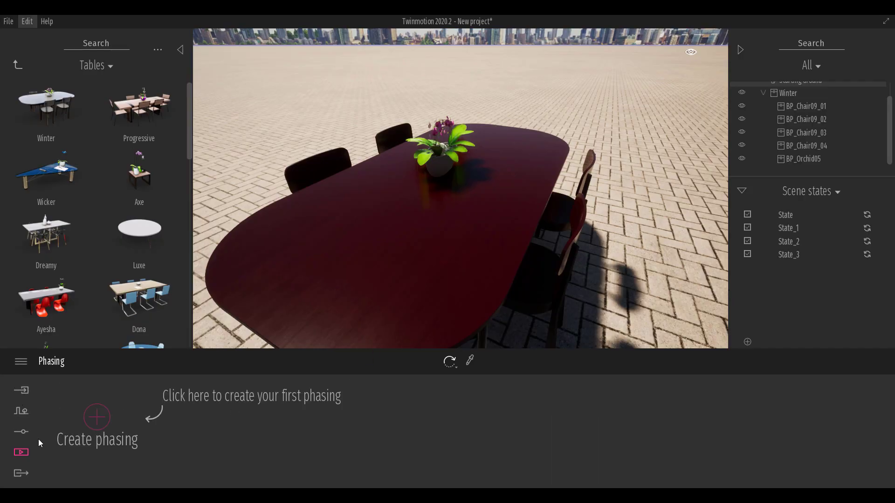
- Return from phasing to the overview of media types and examine the dining table up close
{"action": "left_click", "coordinate": [21, 453]}
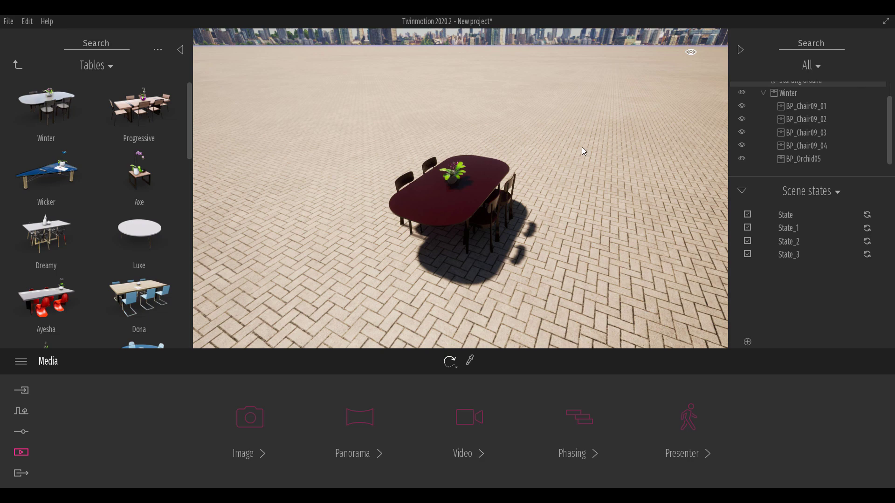
{"action": "scroll", "coordinate": [459, 172], "scroll_direction": "up", "scroll_amount": 5}
{"action": "scroll", "coordinate": [460, 172], "scroll_direction": "down", "scroll_amount": 5}
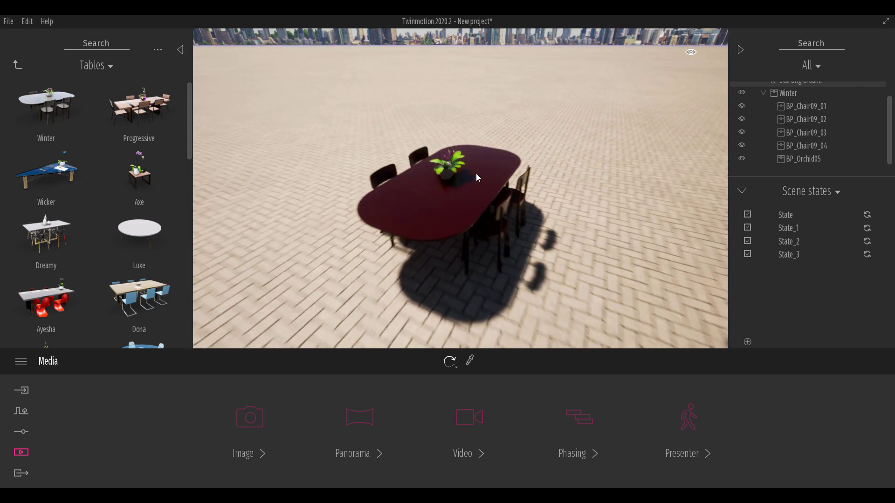
{"action": "scroll", "coordinate": [495, 194], "scroll_direction": "up", "scroll_amount": 5}
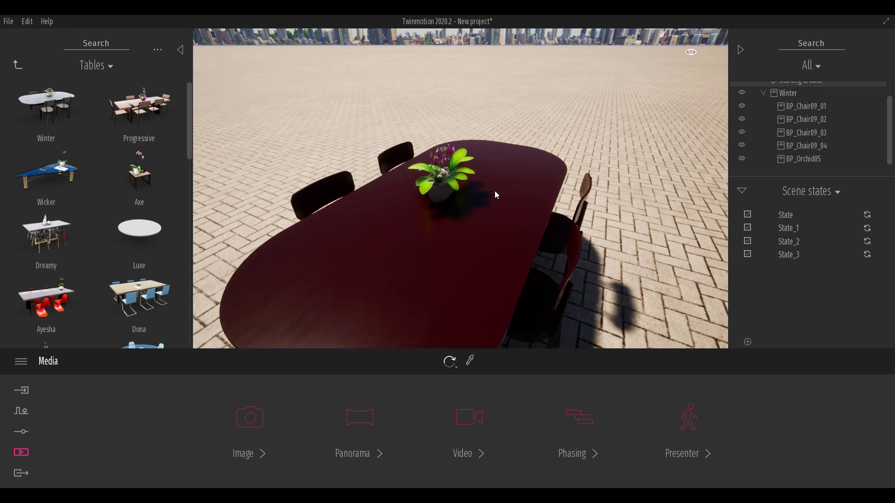
{"action": "scroll", "coordinate": [496, 192], "scroll_direction": "down", "scroll_amount": 4}
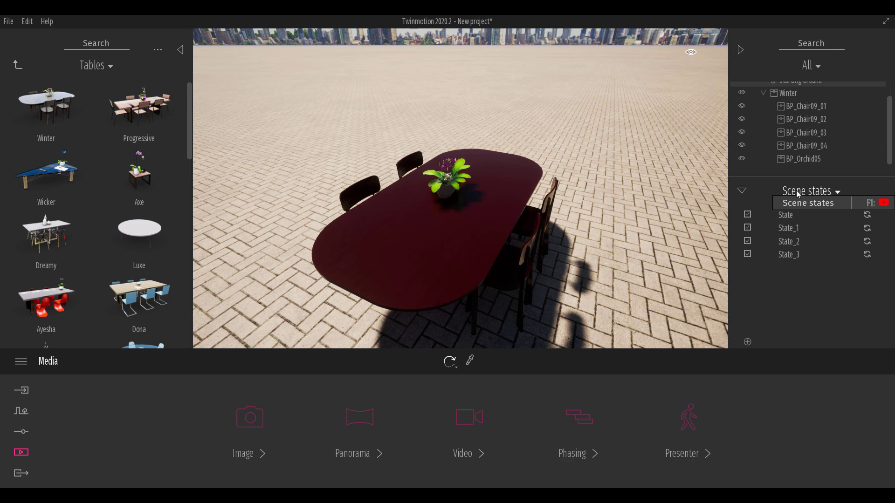
- Display the scene states and activate State, State_1, State_2 and State_3 in turn to compare the dining set's visible parts
{"action": "left_click", "coordinate": [806, 191]}
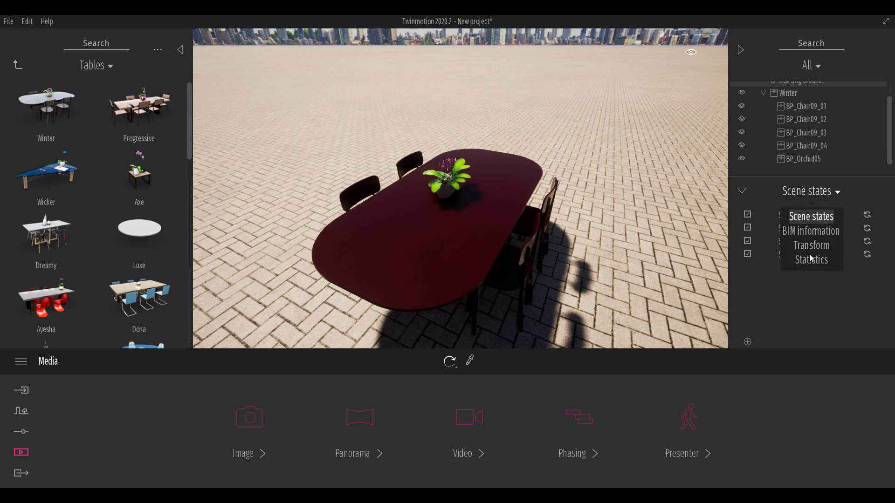
{"action": "left_click", "coordinate": [795, 217]}
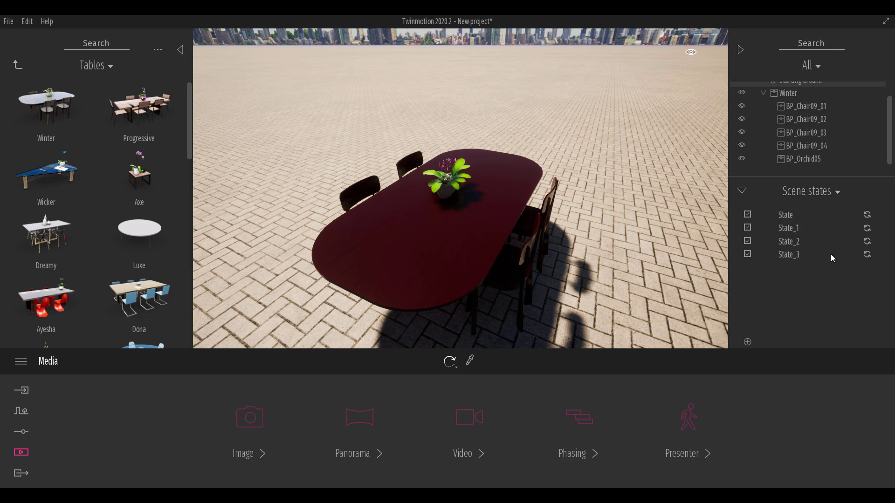
{"action": "left_click", "coordinate": [791, 214]}
{"action": "middle_click_drag", "start_coordinate": [452, 208], "coordinate": [429, 175]}
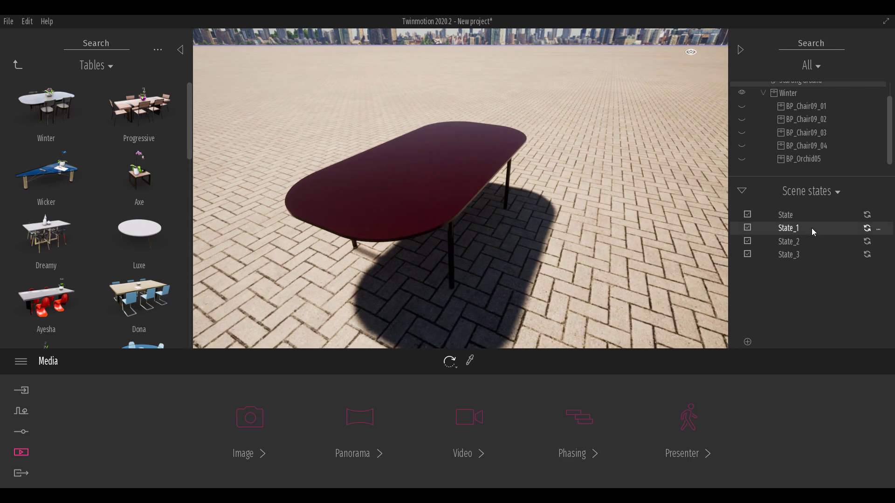
{"action": "left_click", "coordinate": [812, 228]}
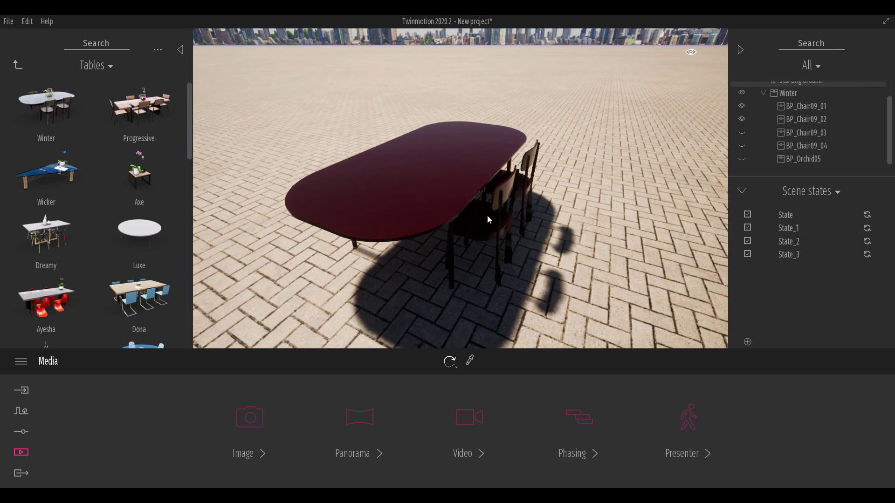
{"action": "left_click", "coordinate": [816, 240]}
{"action": "left_click", "coordinate": [813, 257]}
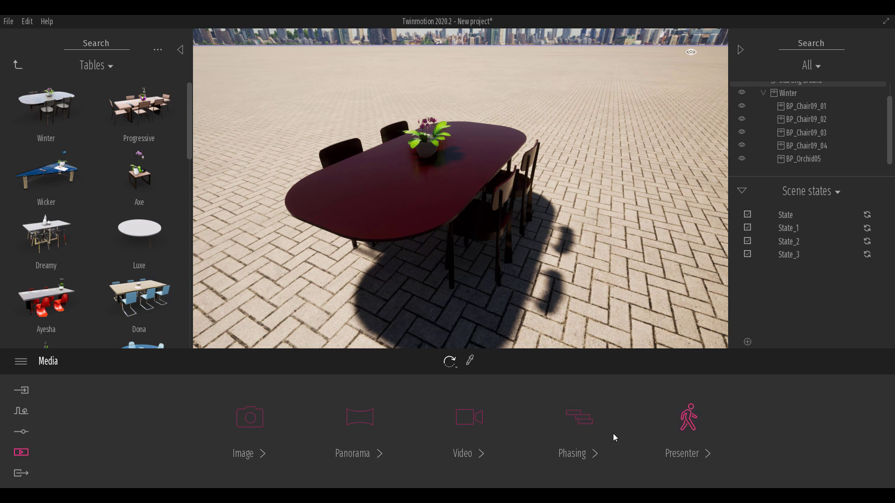
- Create a new phasing and check the time scale options and date marker of its timeline
{"action": "left_click", "coordinate": [573, 424]}
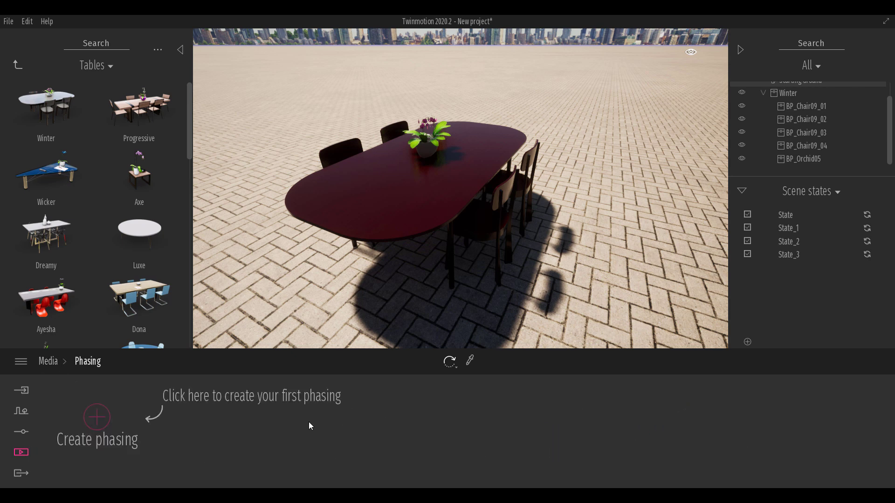
{"action": "left_click", "coordinate": [94, 422]}
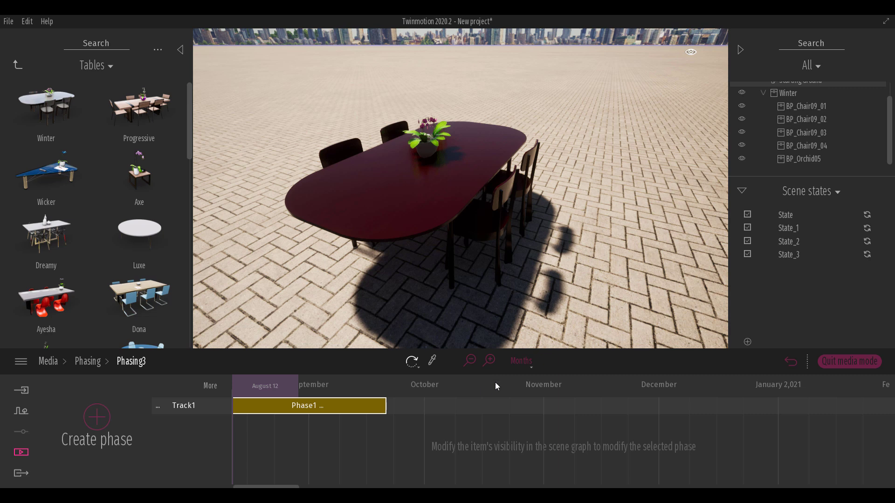
{"action": "left_click", "coordinate": [519, 365]}
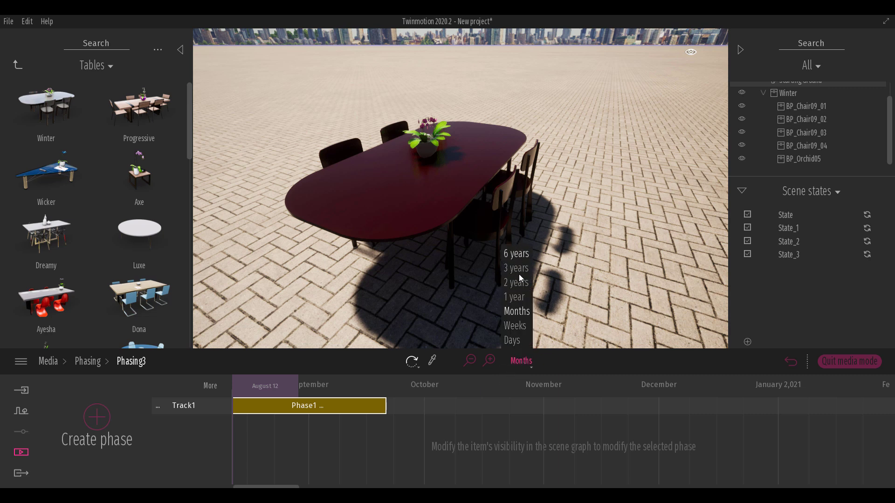
{"action": "left_click", "coordinate": [259, 386]}
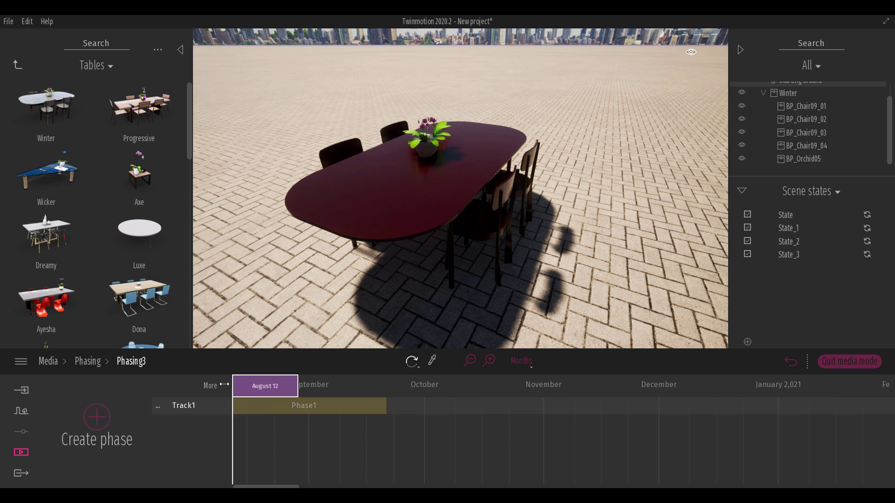
{"action": "mouse_move", "coordinate": [240, 386]}
{"action": "left_mouse_down"}
{"action": "mouse_move", "coordinate": [272, 389]}
{"action": "mouse_move", "coordinate": [227, 391]}
{"action": "left_mouse_up"}
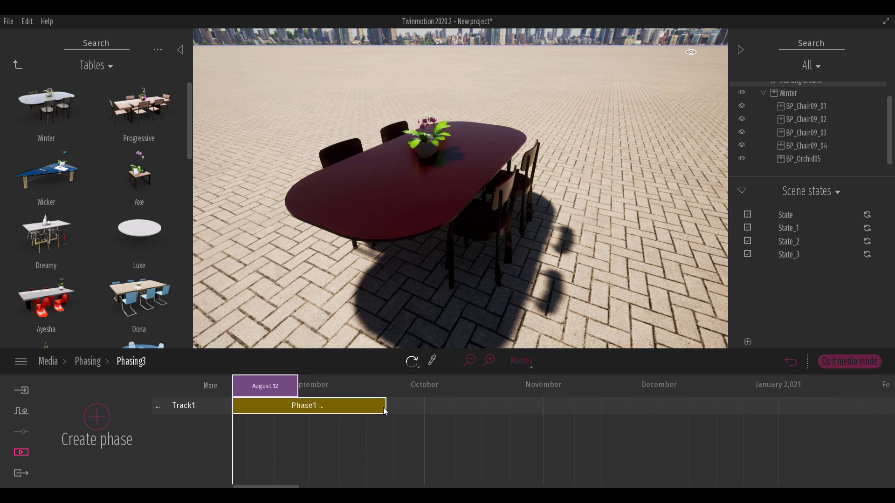
- Compare the scene state State with the default phase and delete Track1 together with that phase
{"action": "left_click", "coordinate": [796, 215]}
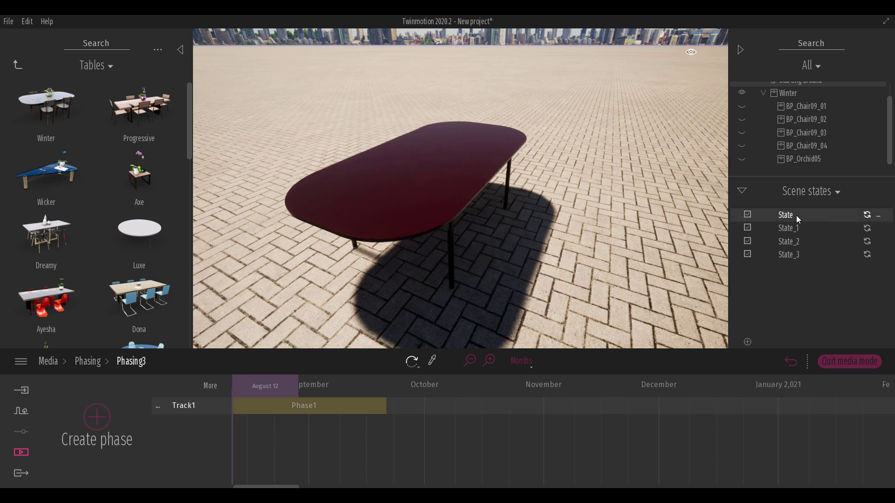
{"action": "left_click", "coordinate": [362, 408]}
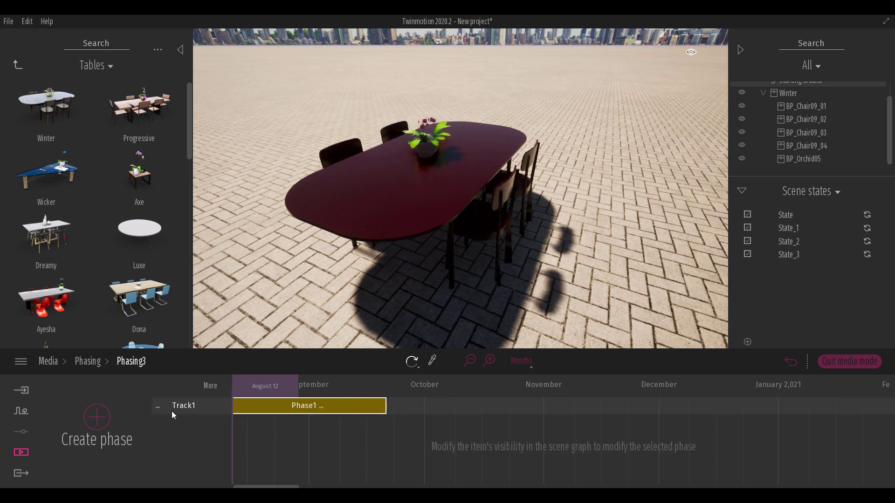
{"action": "left_click", "coordinate": [158, 406]}
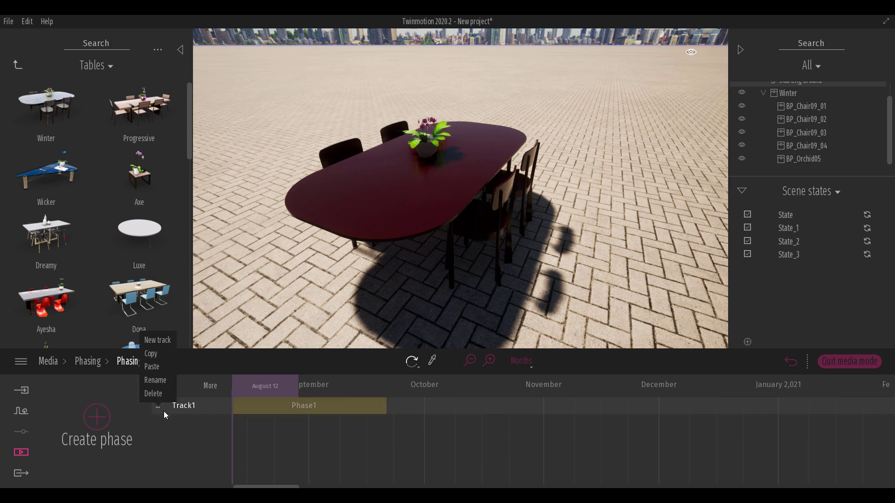
{"action": "left_click", "coordinate": [156, 393]}
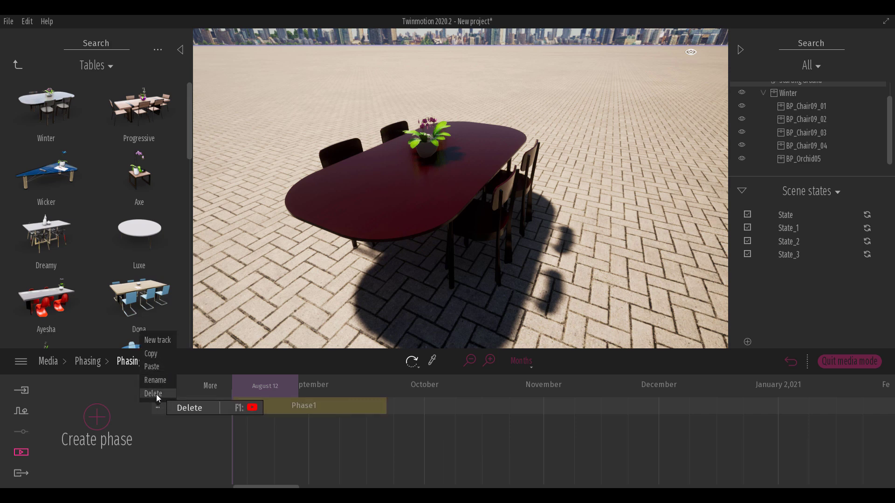
- Create a phase from the scene state State and shorten it to end on August 13
{"action": "left_click", "coordinate": [787, 214]}
{"action": "left_click", "coordinate": [96, 415]}
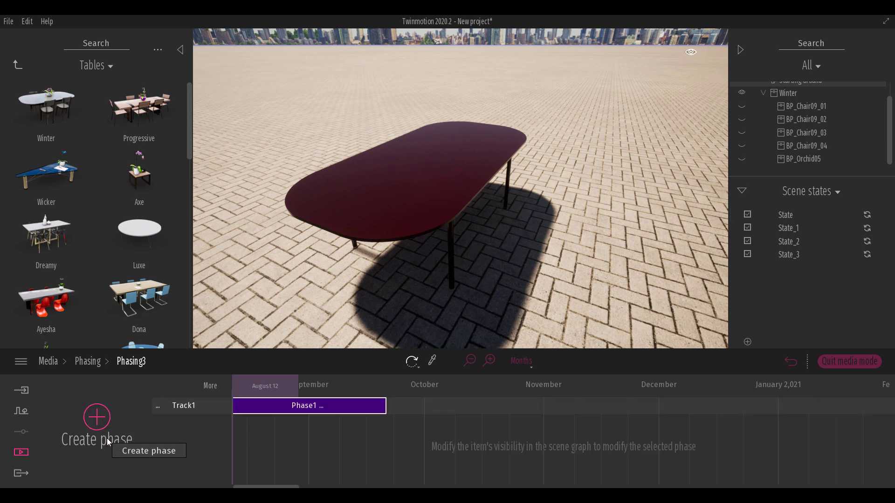
{"action": "mouse_move", "coordinate": [246, 390]}
{"action": "left_mouse_down"}
{"action": "mouse_move", "coordinate": [310, 387]}
{"action": "mouse_move", "coordinate": [219, 380]}
{"action": "left_mouse_up"}
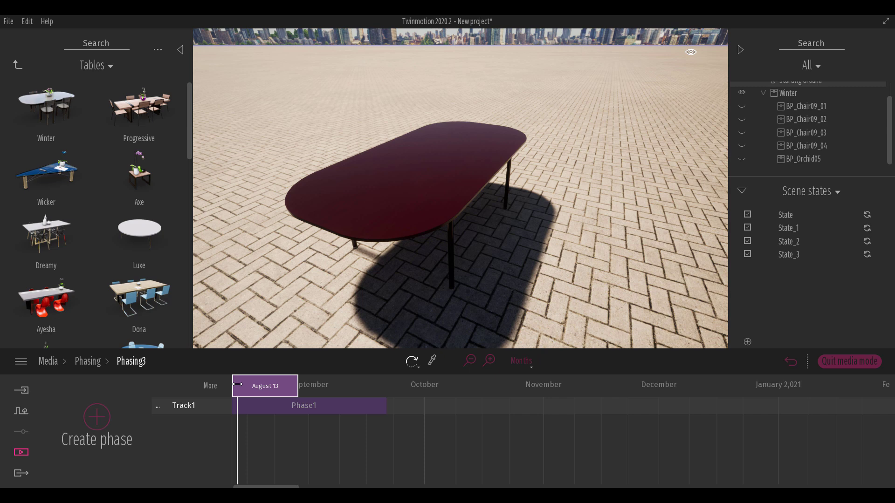
{"action": "left_click", "coordinate": [380, 406]}
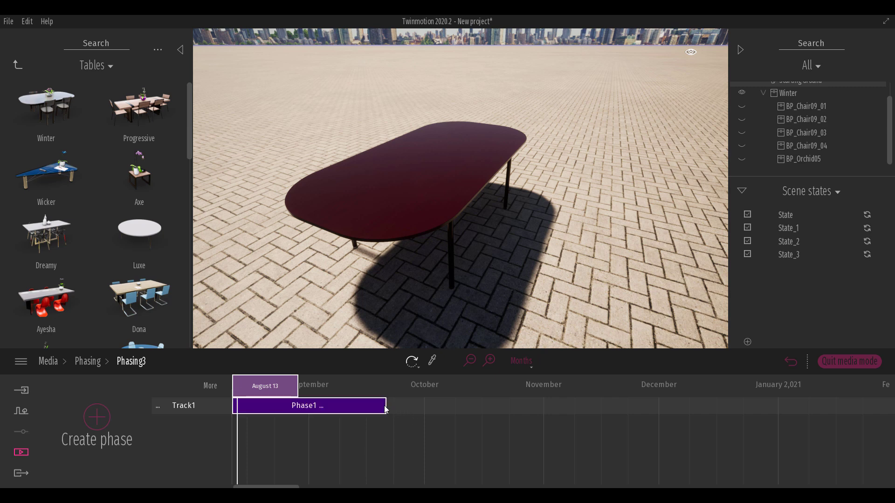
{"action": "left_click_drag", "start_coordinate": [385, 405], "coordinate": [246, 402]}
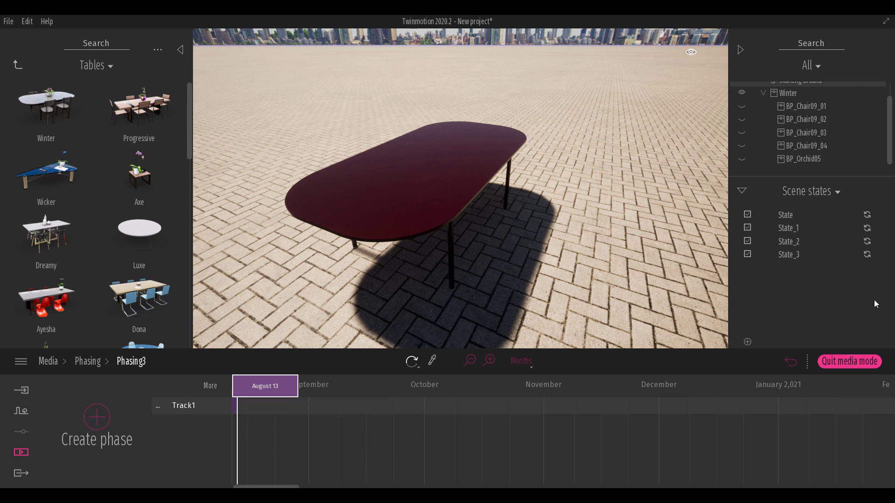
- Create a second phase from State_1 right after the first phase and check the timeline at August 14
{"action": "left_click", "coordinate": [793, 233]}
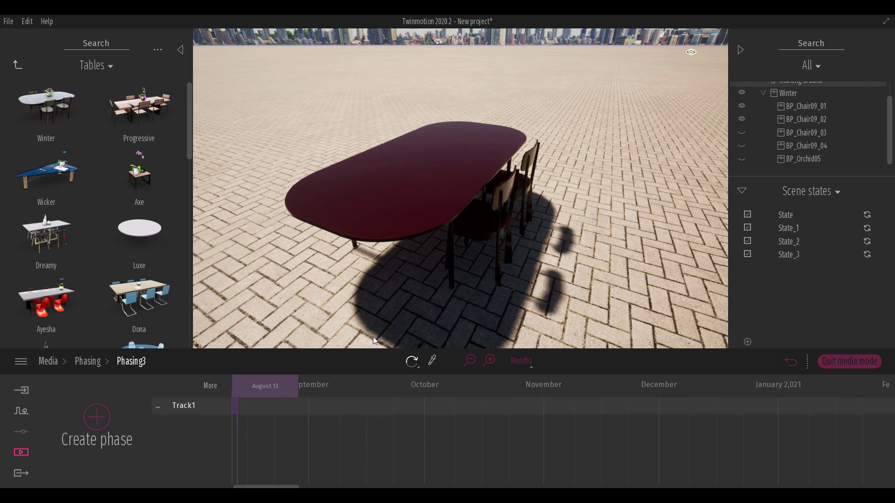
{"action": "left_click", "coordinate": [97, 417]}
{"action": "left_click_drag", "start_coordinate": [275, 417], "coordinate": [258, 387]}
{"action": "left_click", "coordinate": [407, 420]}
{"action": "left_click", "coordinate": [243, 408]}
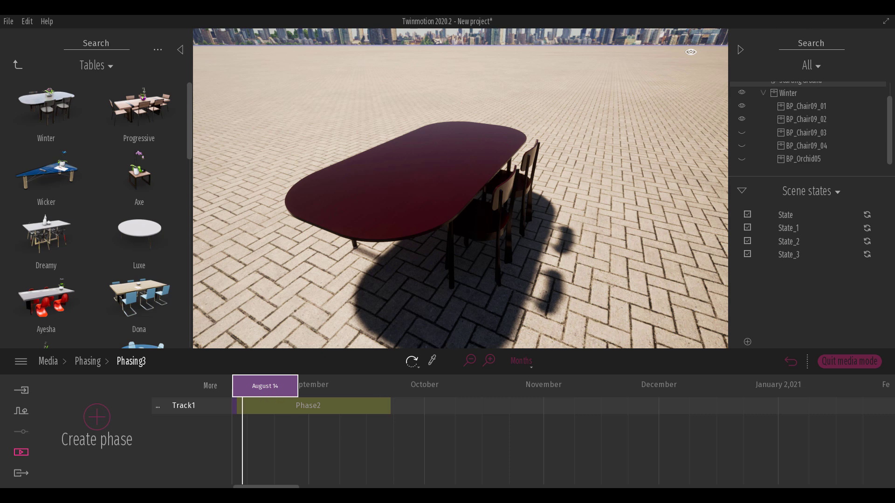
- Move the State_1 phase to a second track and shorten it to end on August 14
{"action": "left_click_drag", "start_coordinate": [262, 397], "coordinate": [273, 424]}
{"action": "left_click_drag", "start_coordinate": [232, 389], "coordinate": [241, 389]}
{"action": "left_click_drag", "start_coordinate": [390, 423], "coordinate": [242, 422]}
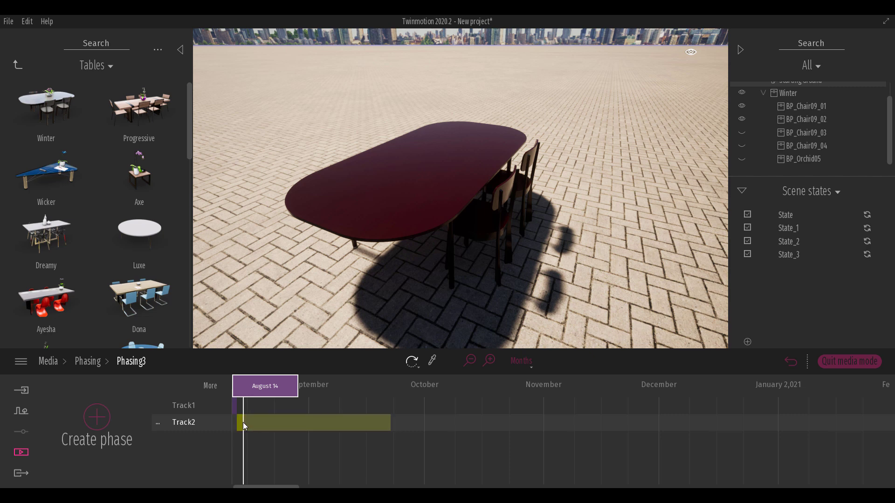
- Add a State_2 phase on a third track and trim the phases at the Days scale, ending the third on August 15
{"action": "left_click_drag", "start_coordinate": [846, 240], "coordinate": [245, 440]}
{"action": "left_click_drag", "start_coordinate": [243, 389], "coordinate": [239, 386]}
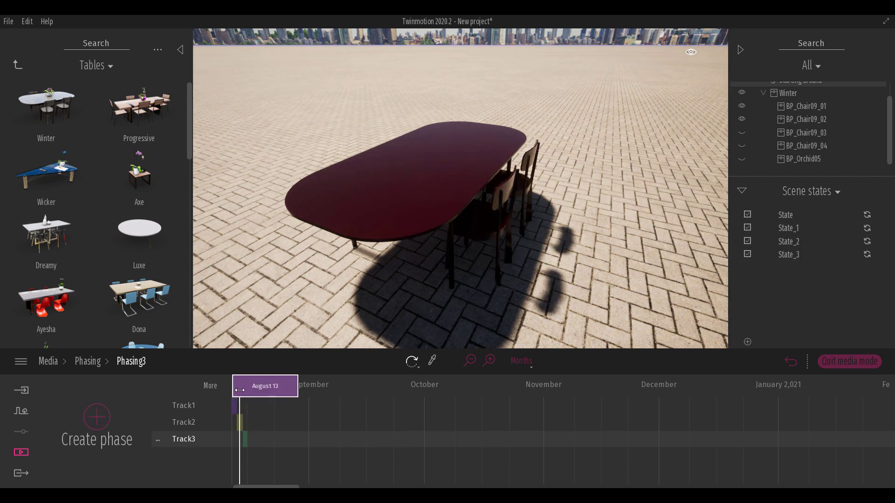
{"action": "left_click", "coordinate": [489, 360]}
{"action": "left_click_drag", "start_coordinate": [295, 422], "coordinate": [282, 422]}
{"action": "left_click_drag", "start_coordinate": [303, 440], "coordinate": [290, 443]}
{"action": "left_click_drag", "start_coordinate": [278, 387], "coordinate": [304, 402]}
{"action": "left_click_drag", "start_coordinate": [310, 440], "coordinate": [305, 441]}
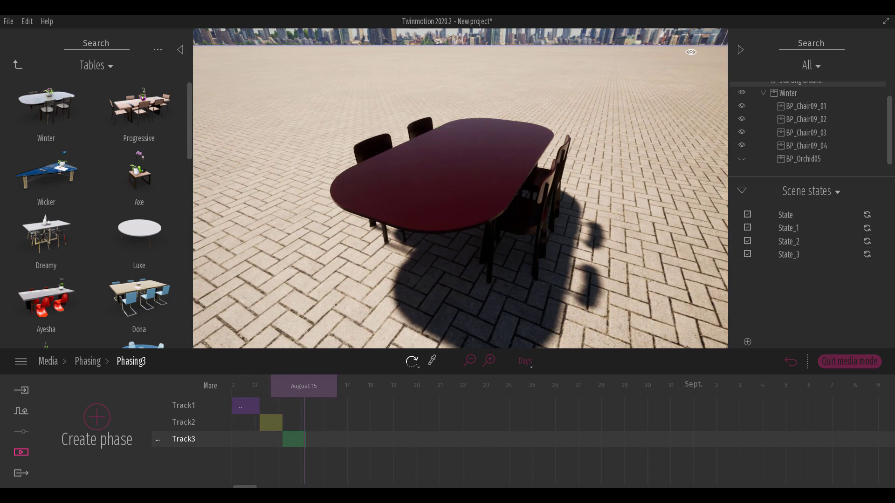
- Create a fourth phase from State_3 on Track4 and set the timeline date to August 17
{"action": "middle_click_drag", "start_coordinate": [493, 174], "coordinate": [481, 224]}
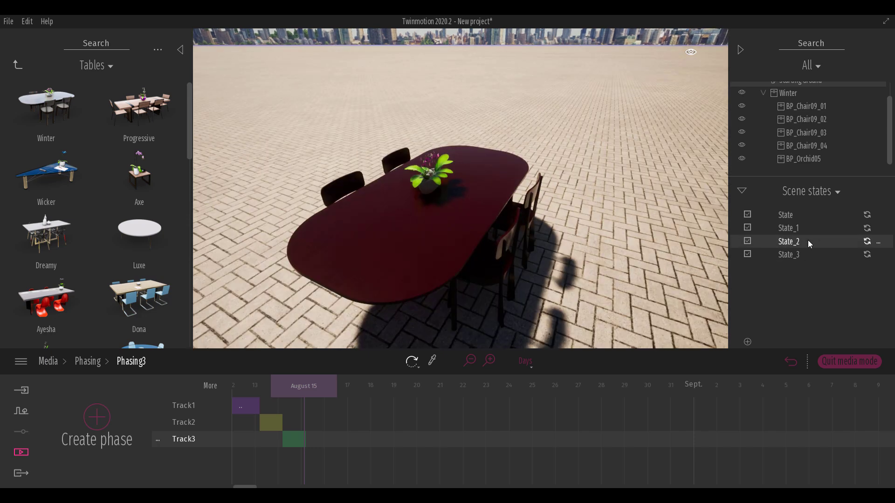
{"action": "middle_click_drag", "start_coordinate": [359, 345], "coordinate": [354, 328]}
{"action": "left_click", "coordinate": [107, 421]}
{"action": "left_click_drag", "start_coordinate": [317, 392], "coordinate": [368, 418]}
{"action": "scroll", "coordinate": [527, 172], "scroll_direction": "down", "scroll_amount": 3}
{"action": "scroll", "coordinate": [526, 172], "scroll_direction": "up", "scroll_amount": 3}
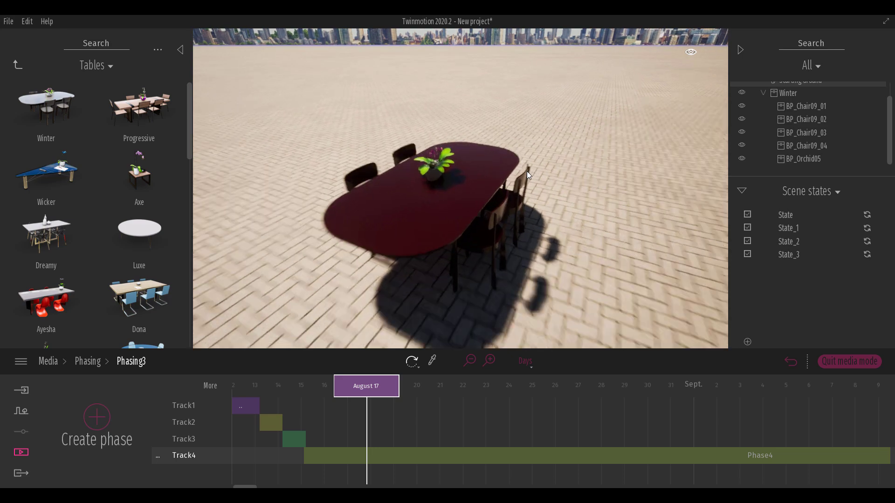
{"action": "middle_click_drag", "start_coordinate": [527, 172], "coordinate": [522, 192]}
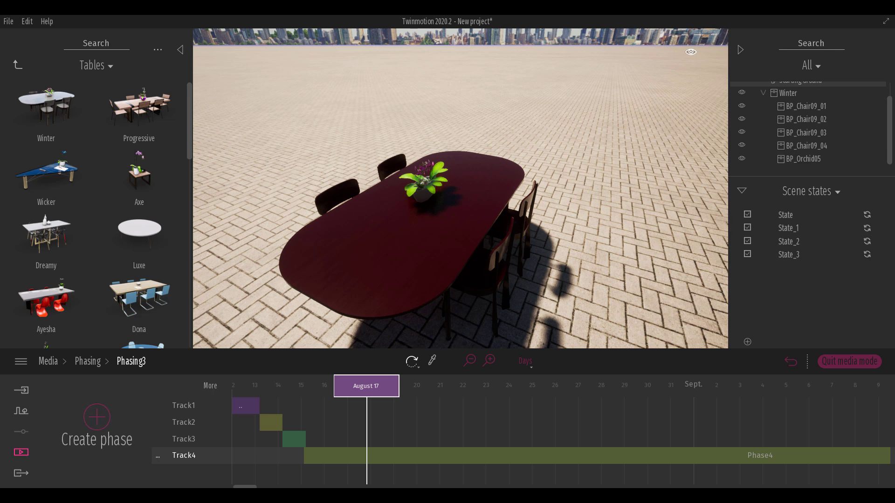
{"action": "scroll", "coordinate": [431, 133], "scroll_direction": "down", "scroll_amount": 5}
{"action": "middle_click_drag", "start_coordinate": [466, 147], "coordinate": [451, 120]}
{"action": "scroll", "coordinate": [440, 156], "scroll_direction": "up", "scroll_amount": 4}
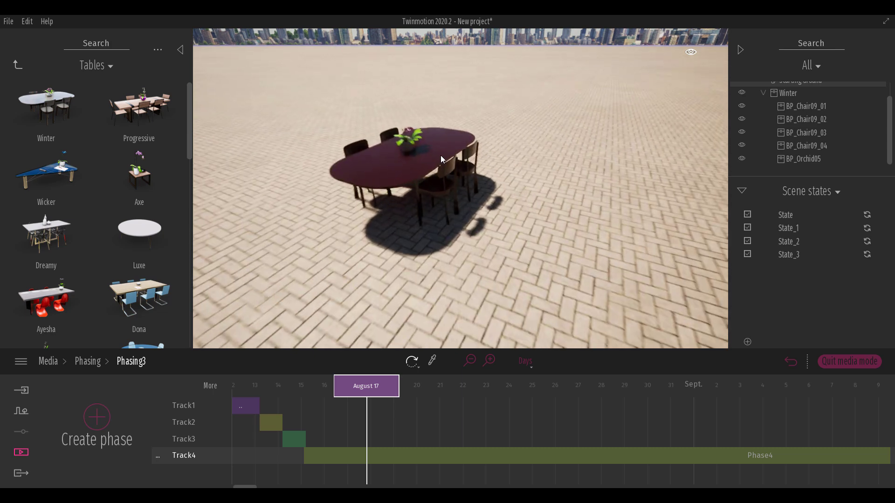
- Go back to the library's root and open the Animators category within Tools
{"action": "left_click", "coordinate": [18, 65]}
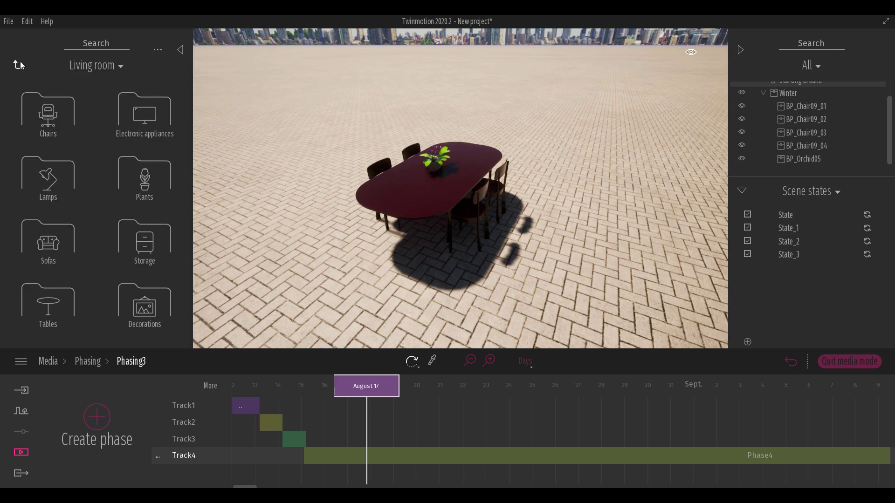
{"action": "left_click", "coordinate": [17, 64]}
{"action": "left_click", "coordinate": [18, 64]}
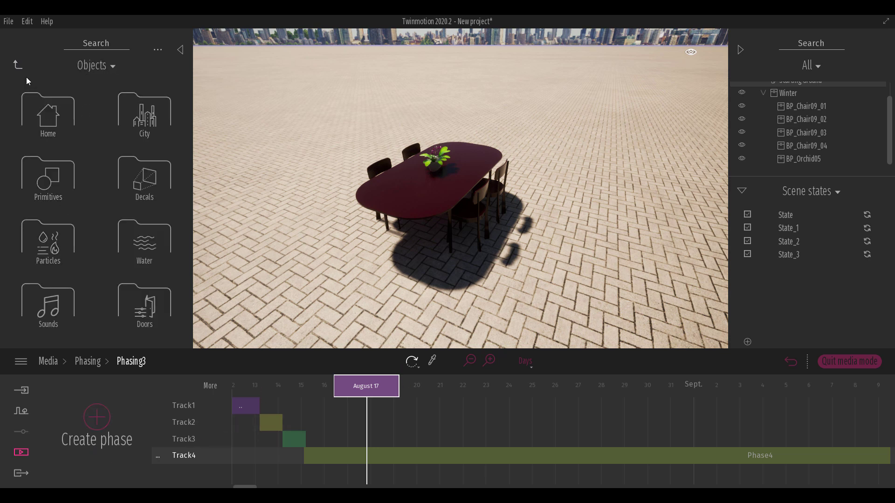
{"action": "left_click", "coordinate": [16, 64]}
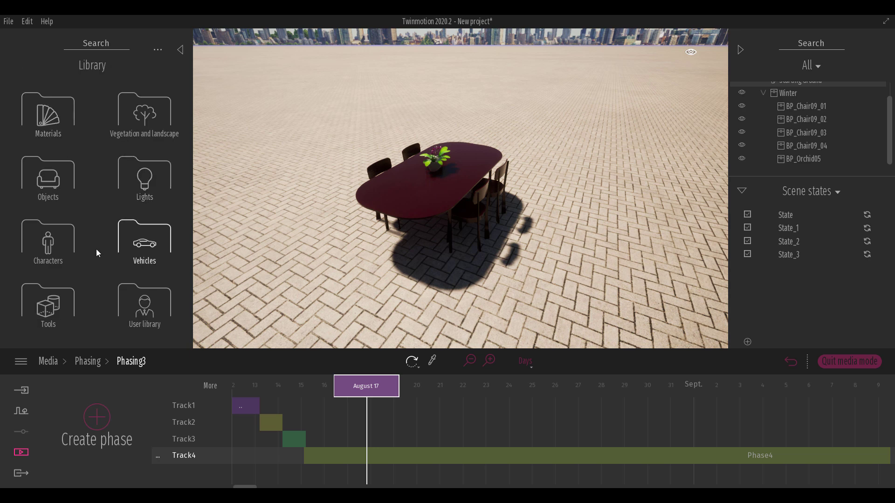
{"action": "left_click", "coordinate": [66, 298]}
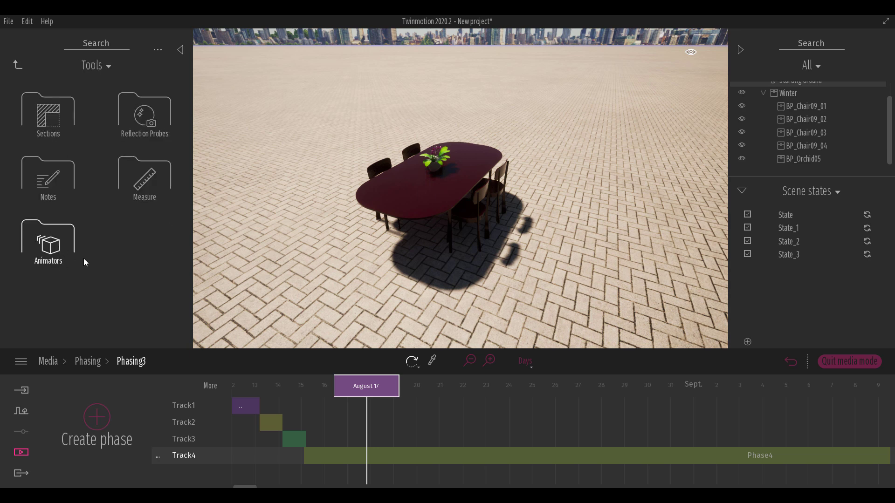
{"action": "left_click", "coordinate": [49, 245]}
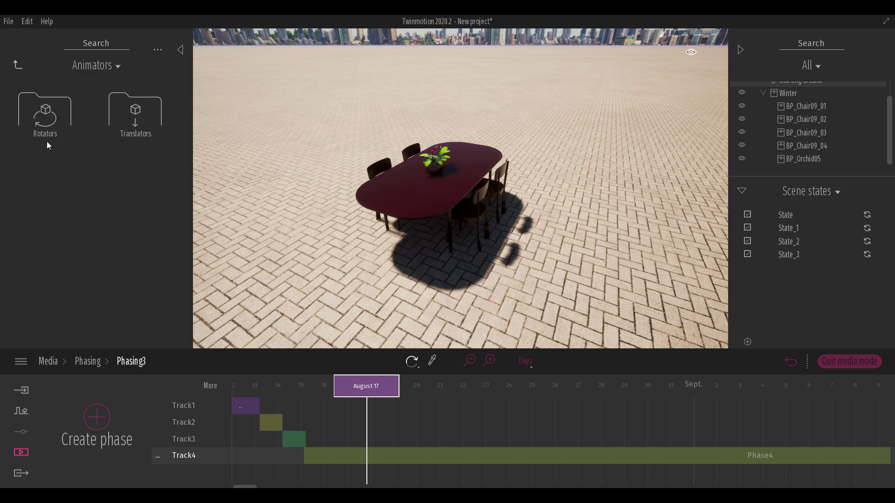
- Switch to the browser and read through the Unreal Engine blog post announcing Twinmotion 2020.2
{"action": "scroll", "coordinate": [438, 197], "scroll_direction": "up", "scroll_amount": 5}
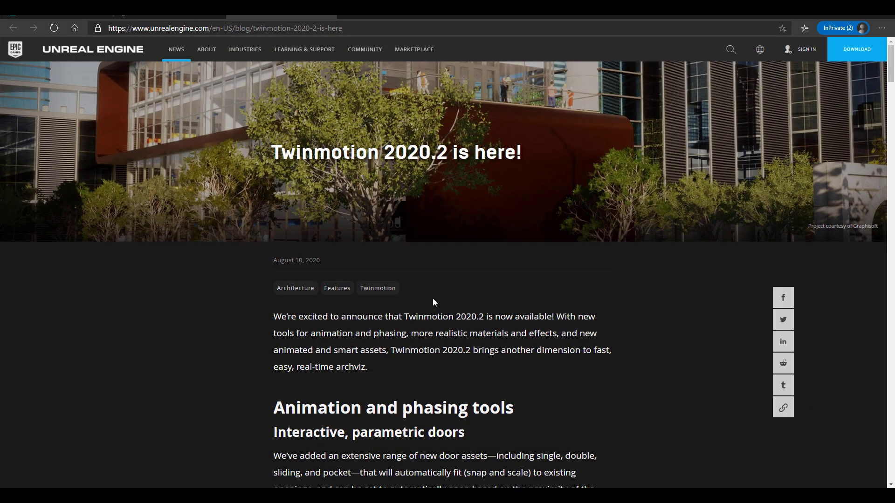
{"action": "scroll", "coordinate": [432, 299], "scroll_direction": "down", "scroll_amount": 10}
{"action": "scroll", "coordinate": [435, 299], "scroll_direction": "down", "scroll_amount": 20}
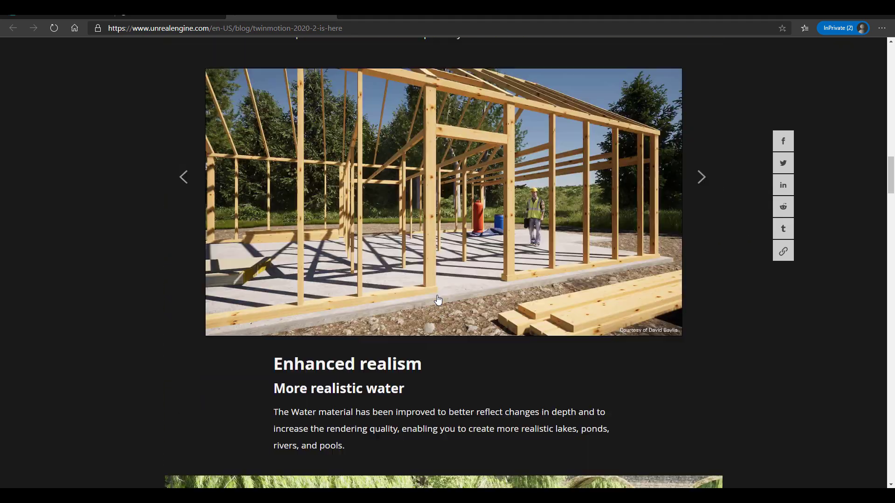
{"action": "scroll", "coordinate": [438, 291], "scroll_direction": "down", "scroll_amount": 3}
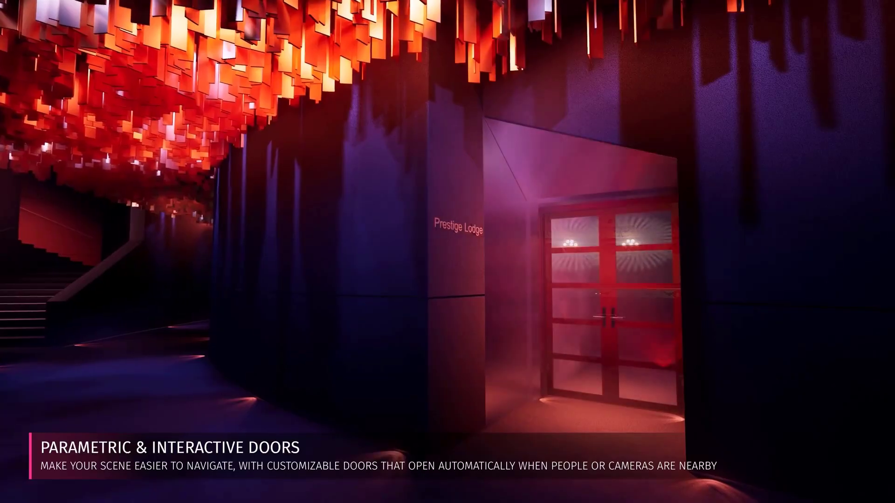